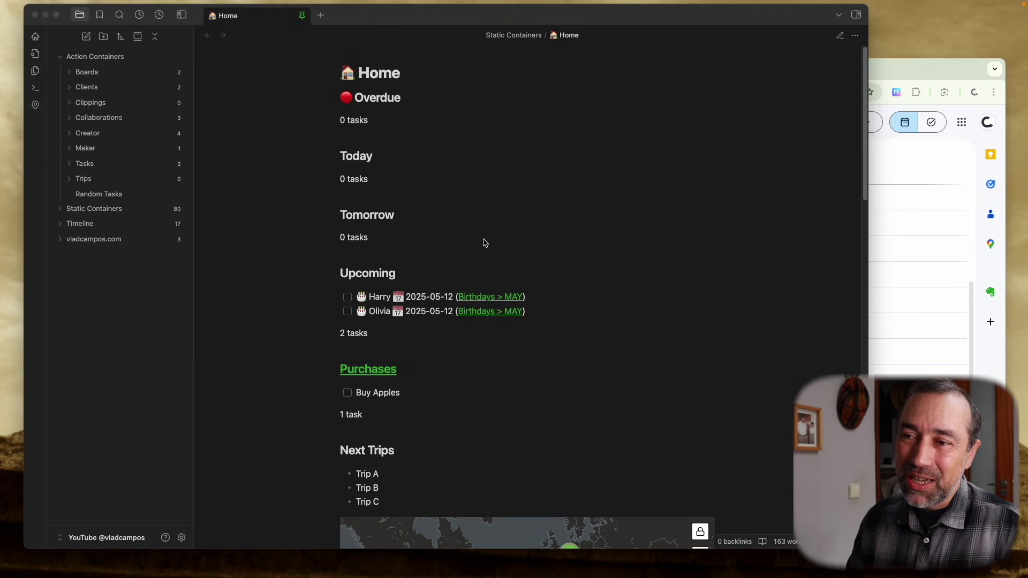
Open a new empty tab and enable the Web viewer core plugin in Settings.
left_click(321, 15)
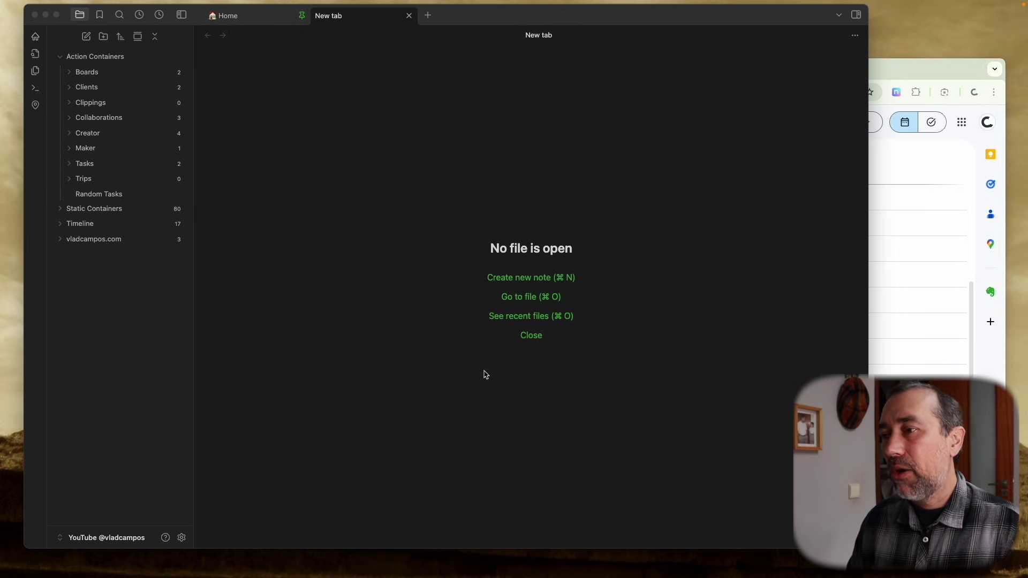
left_click(182, 538)
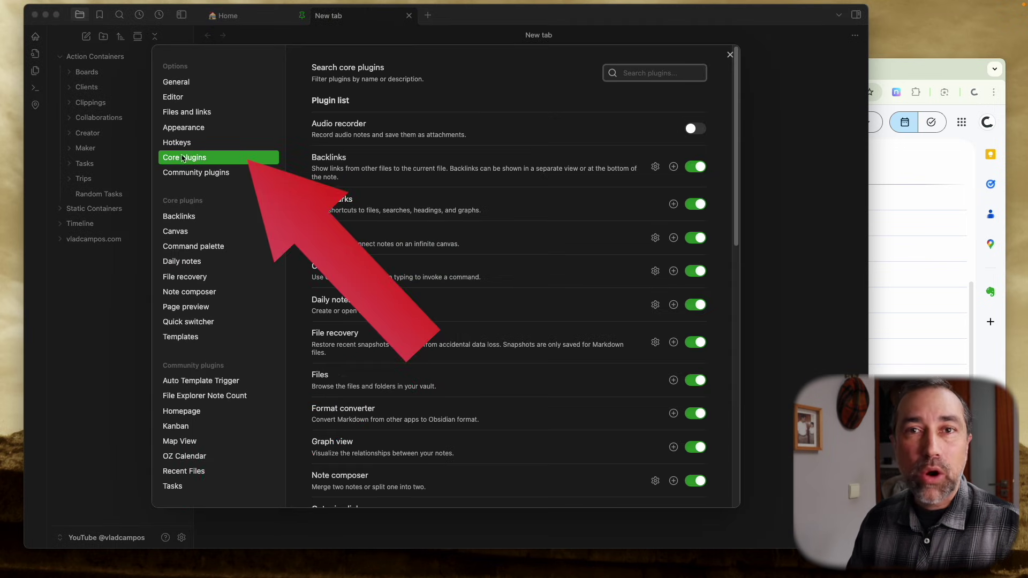
scroll(565, 313, "down", 15)
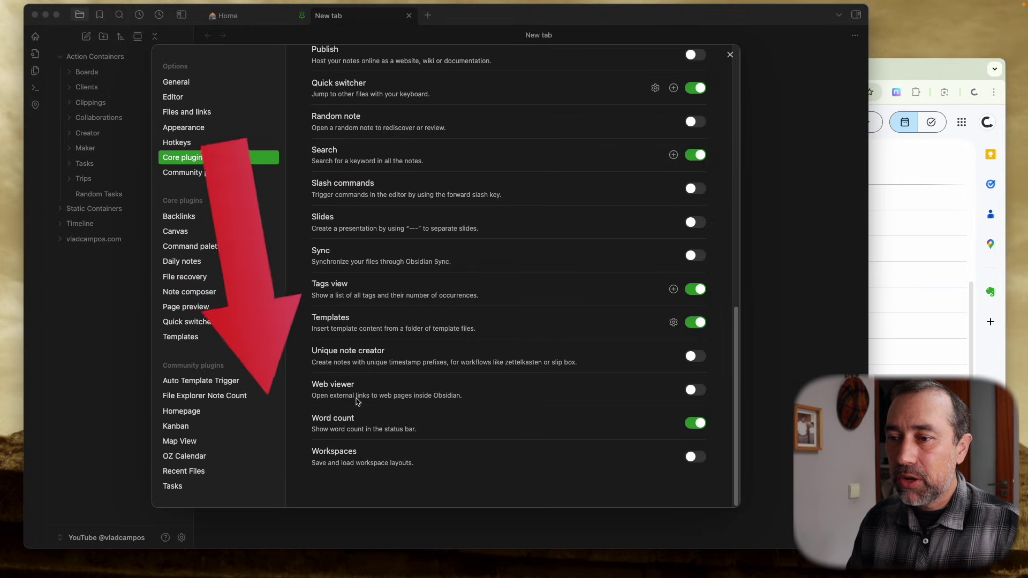
left_click(693, 390)
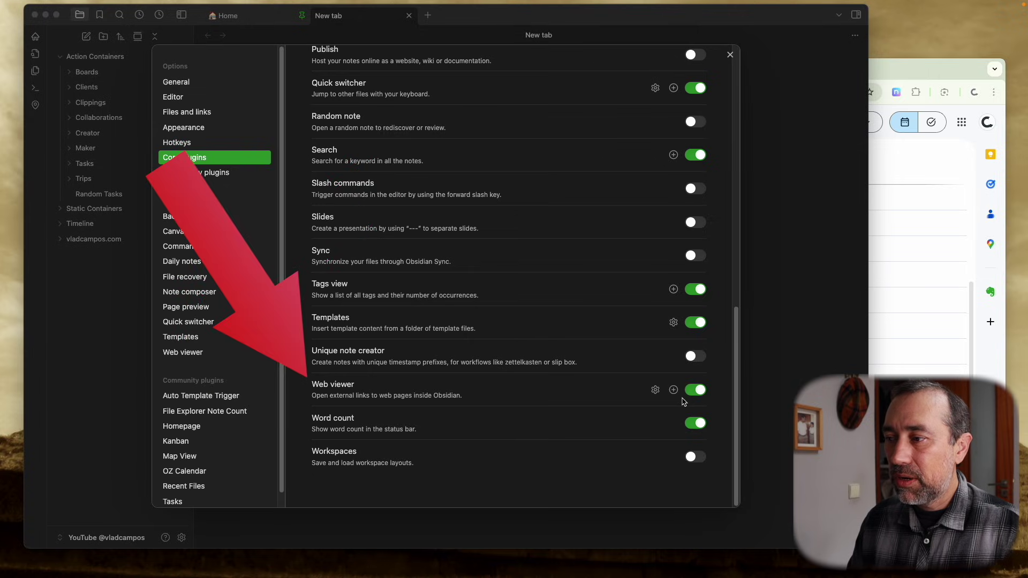
left_click(729, 54)
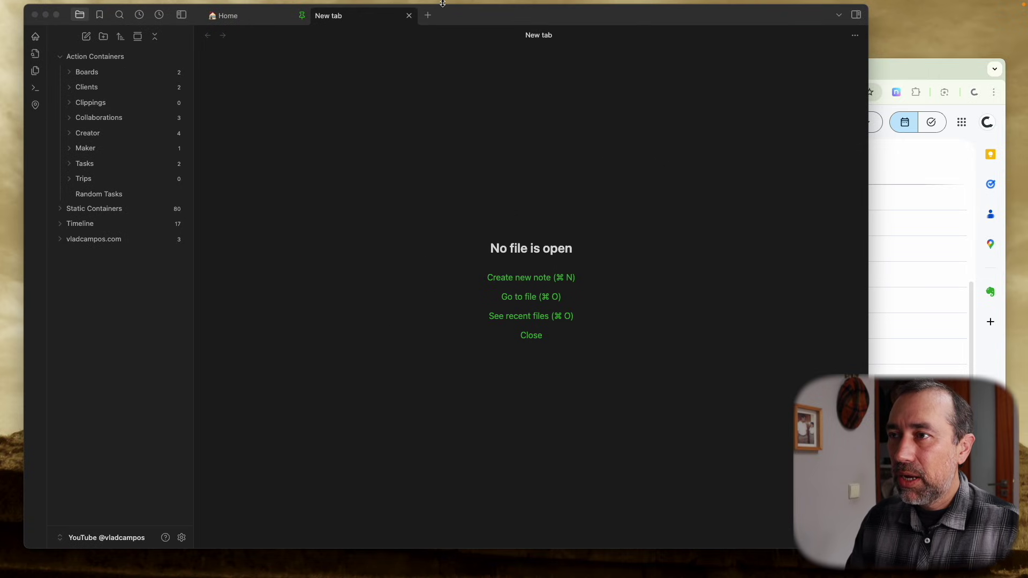
left_click(427, 17)
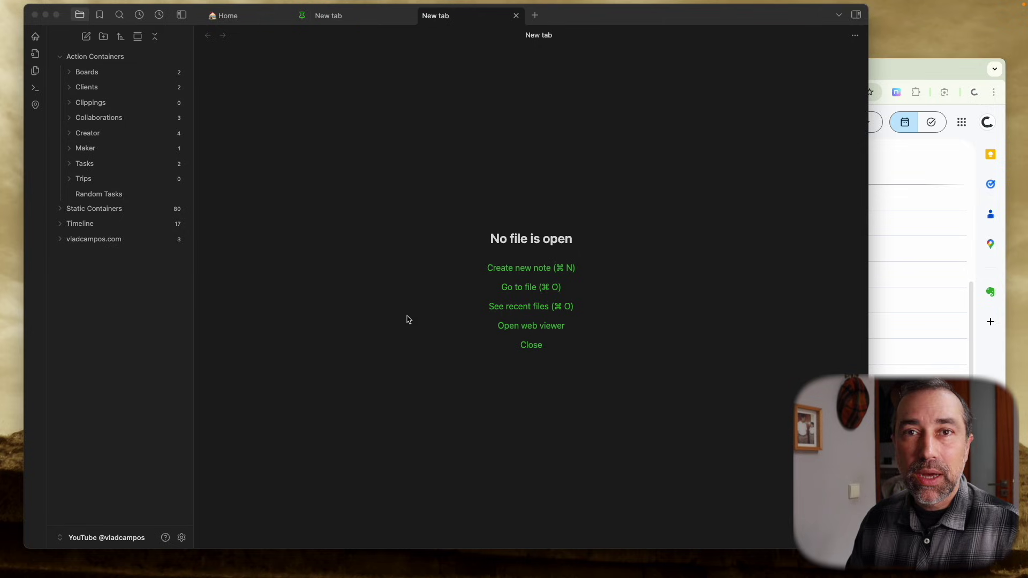
left_click(538, 328)
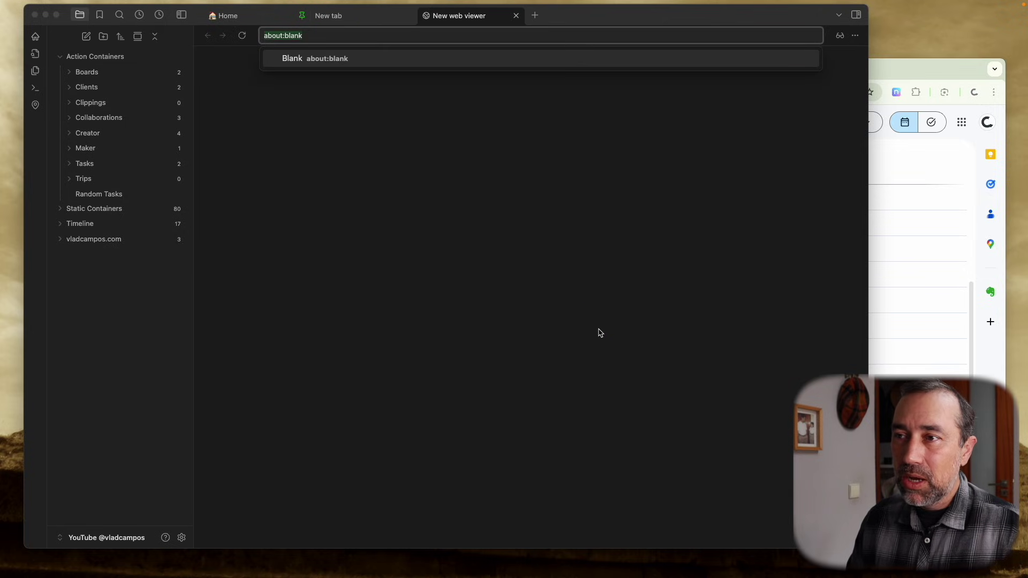
left_click(245, 125)
left_click(296, 37)
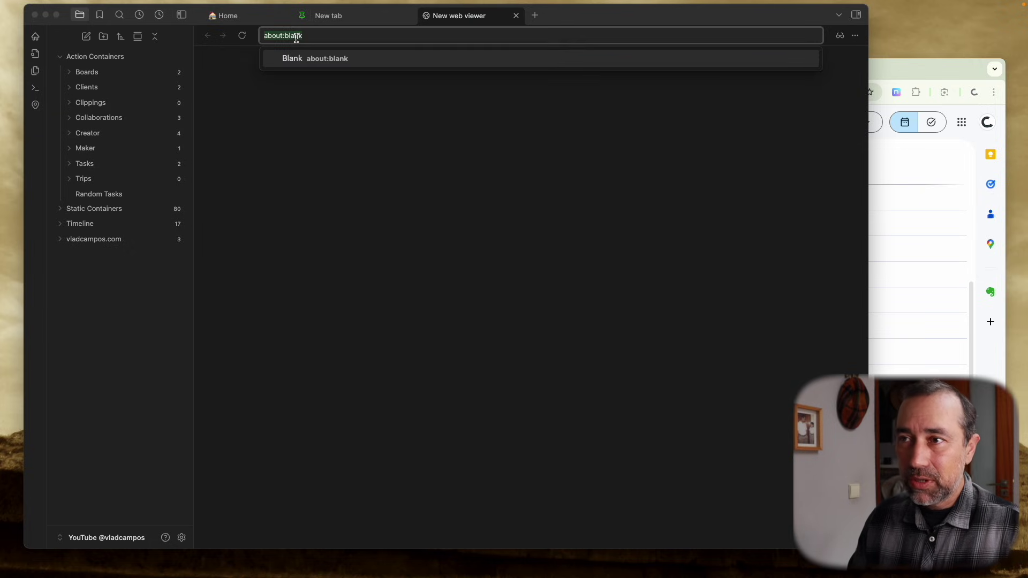
type("vladcampos.com")
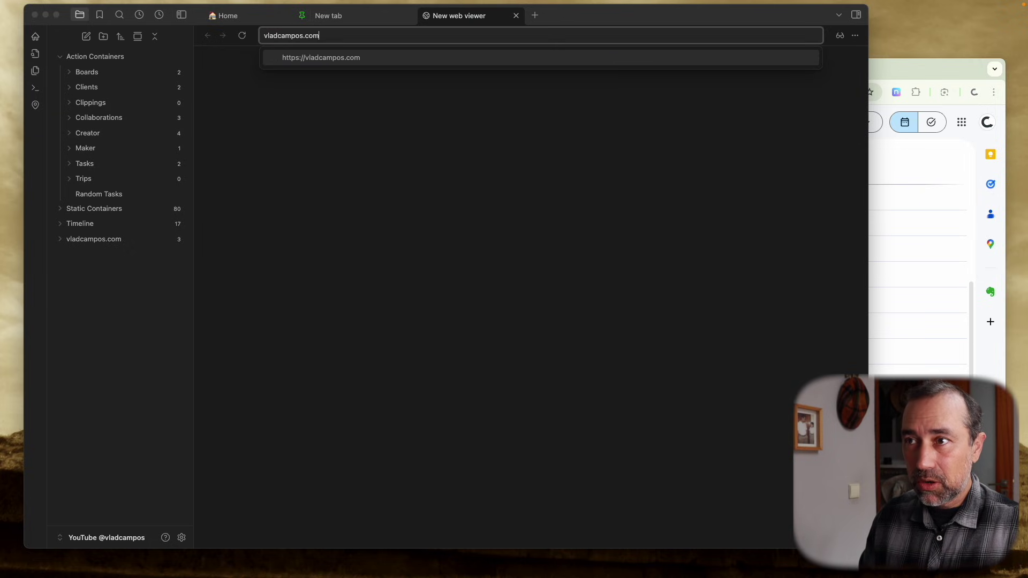
key("Return")
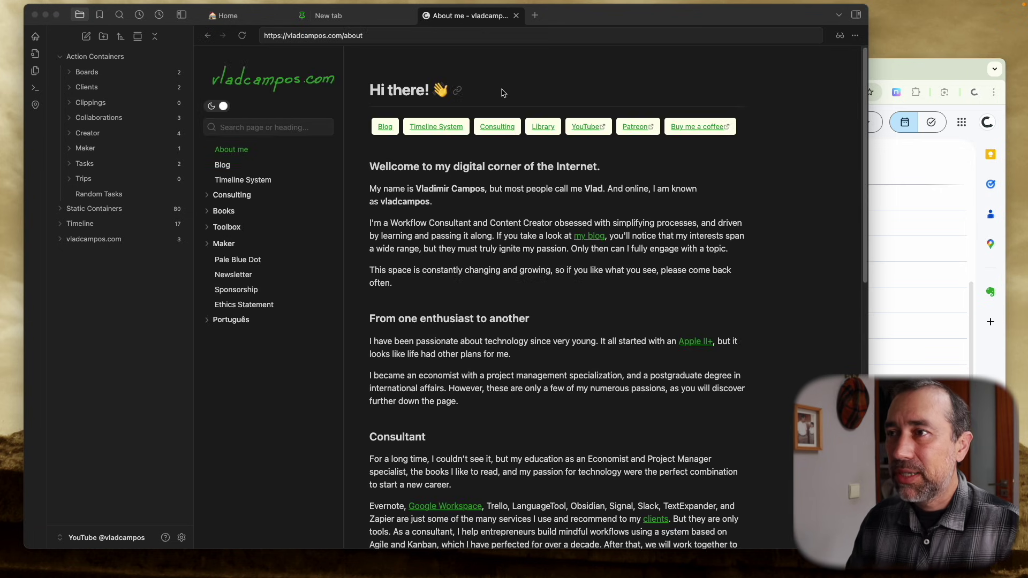
left_click(516, 15)
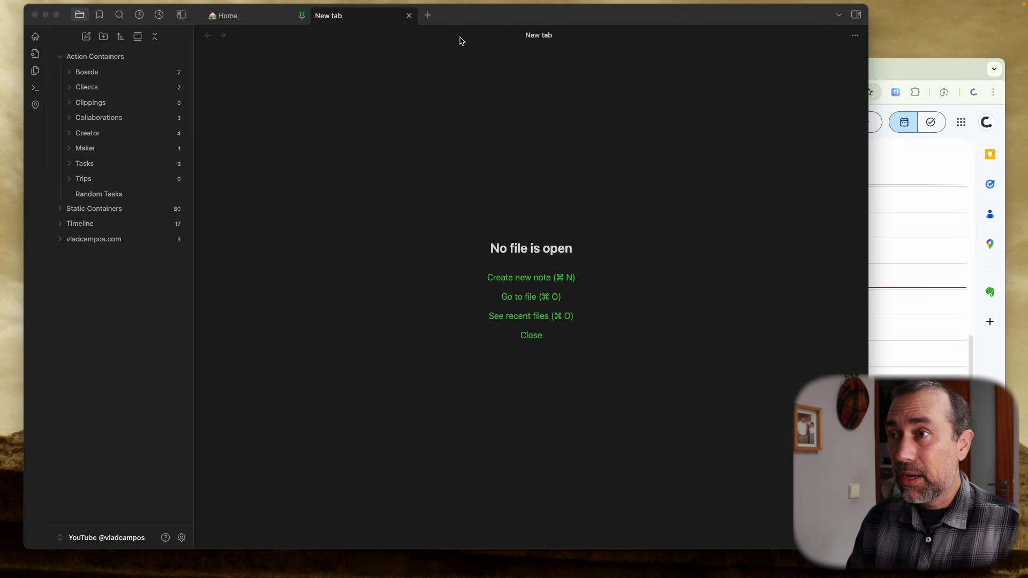
Replace the empty tab with a web viewer loading the Google Calendar URL copied from Chrome.
left_click(409, 15)
left_click(898, 72)
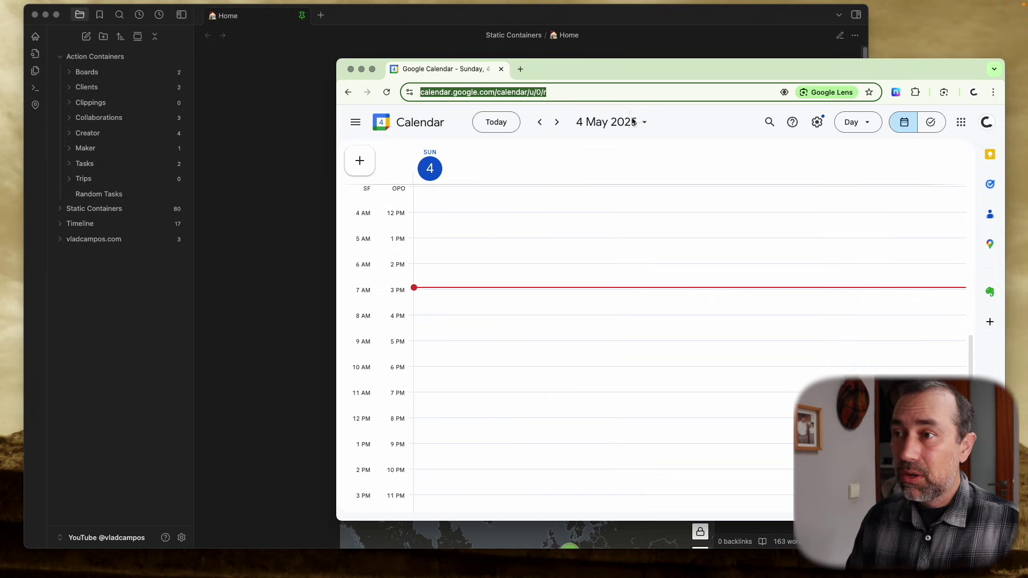
left_click(278, 142)
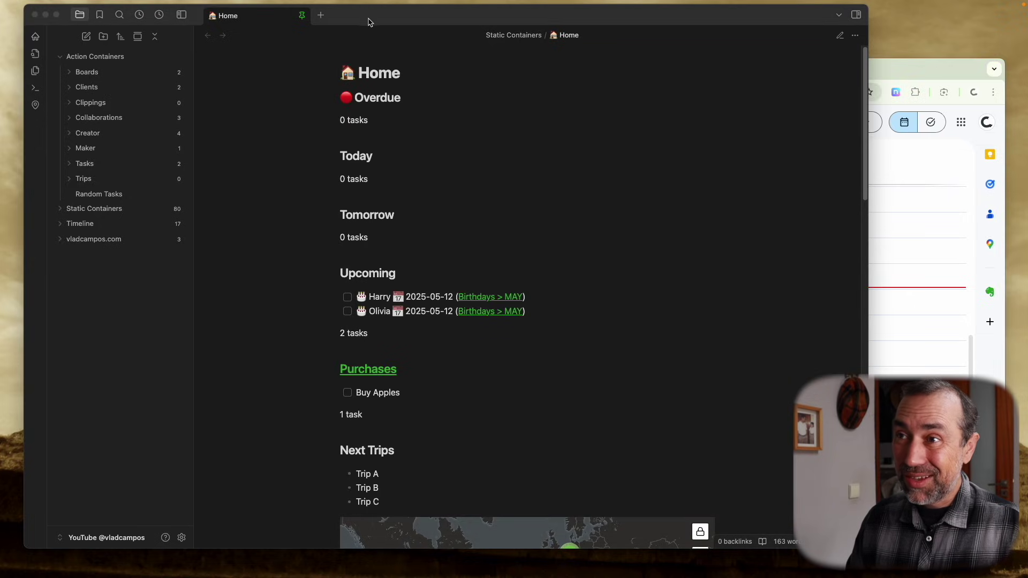
left_click(320, 16)
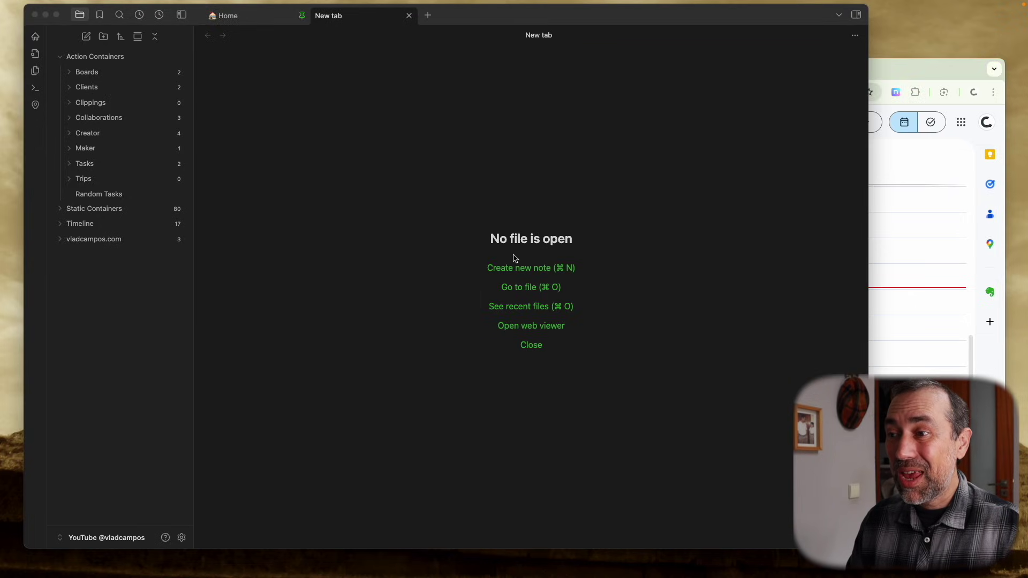
left_click(532, 326)
type("https://calendar.google.com/calendar/u/0/r")
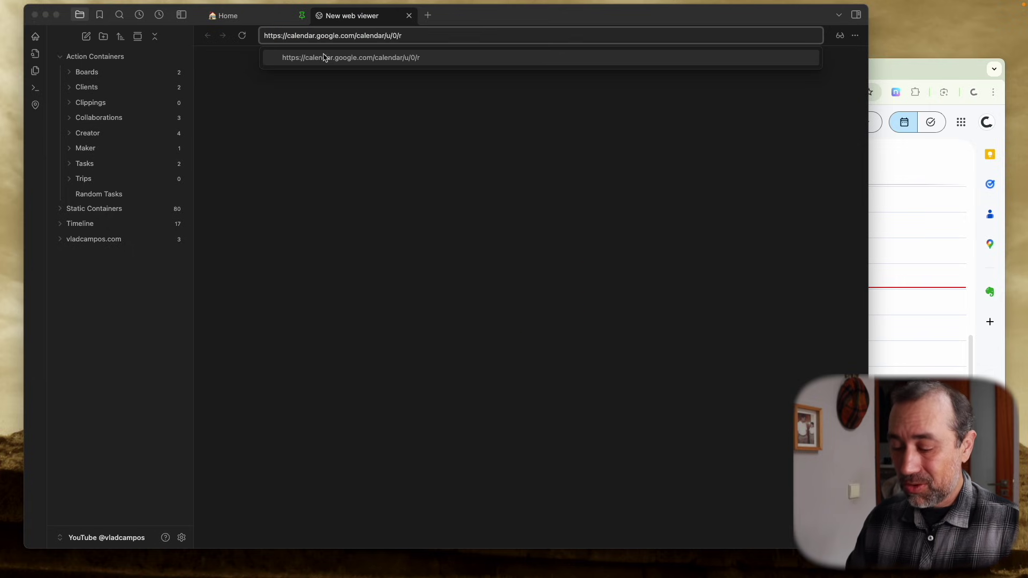
left_click(323, 57)
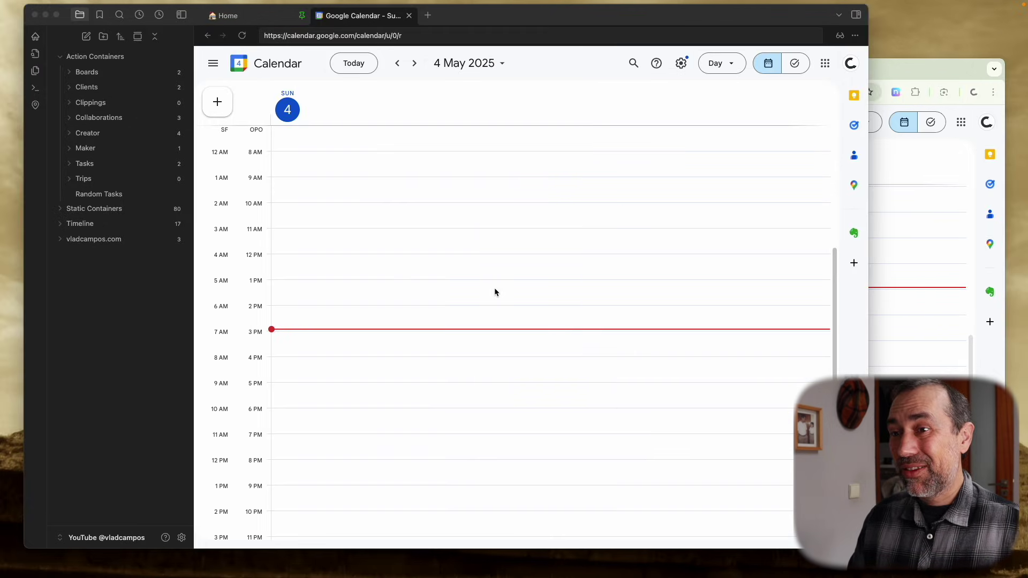
Set Google Calendar's appearance to Dark in its settings.
left_click(681, 64)
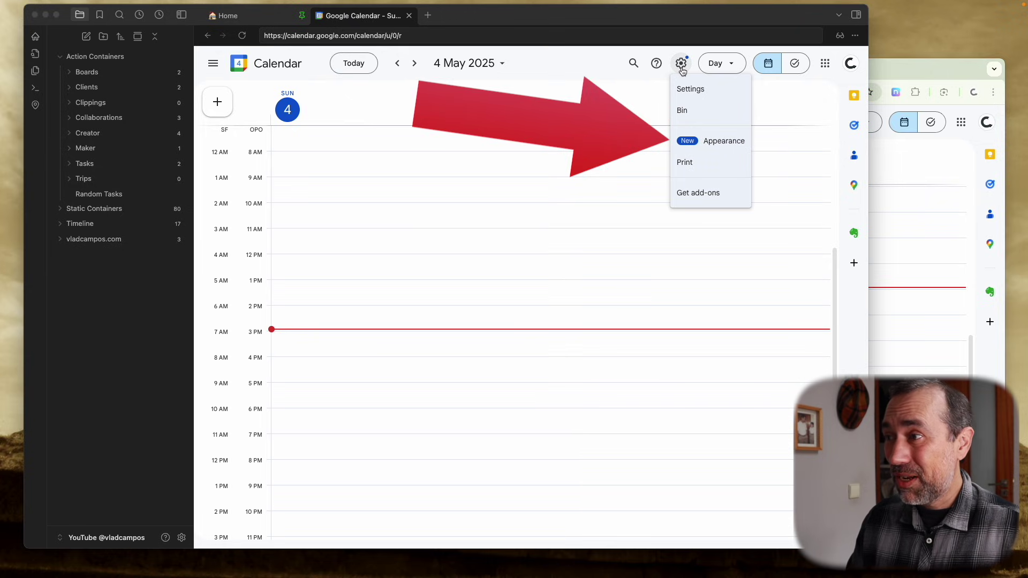
left_click(712, 141)
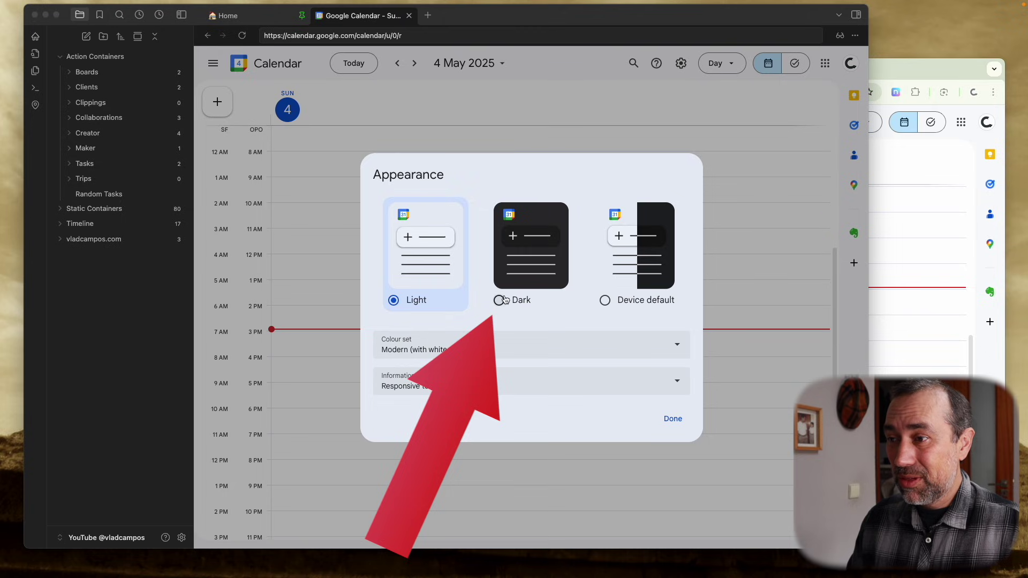
left_click(498, 299)
left_click(670, 420)
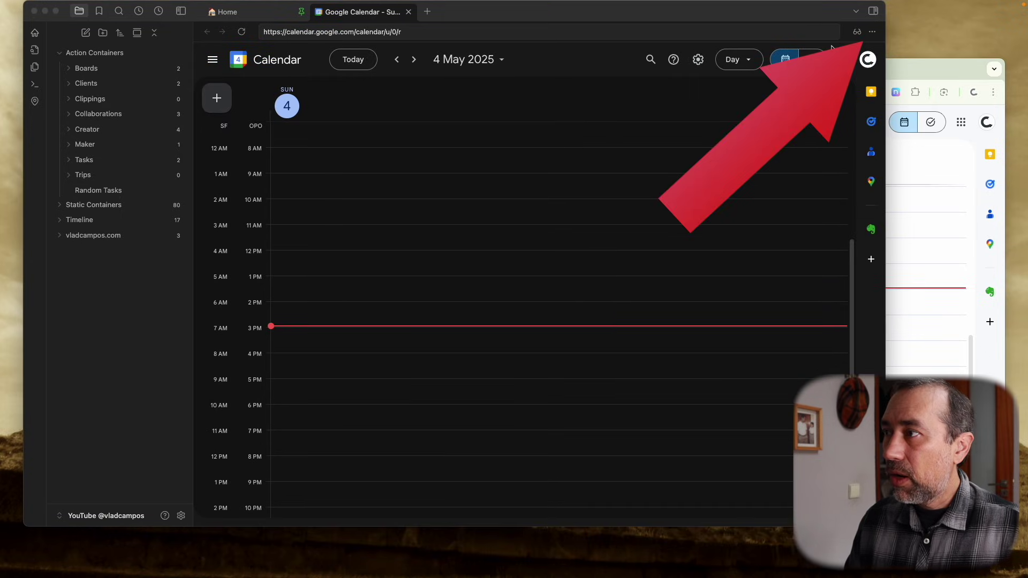
Bookmark the calendar page under the title 'Google Calendar'.
left_click(872, 31)
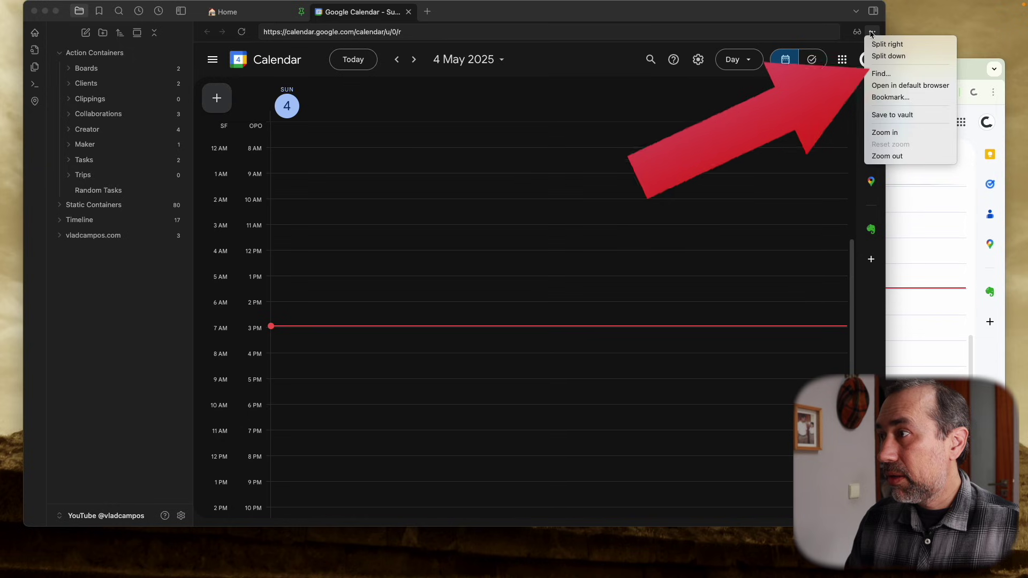
left_click(890, 97)
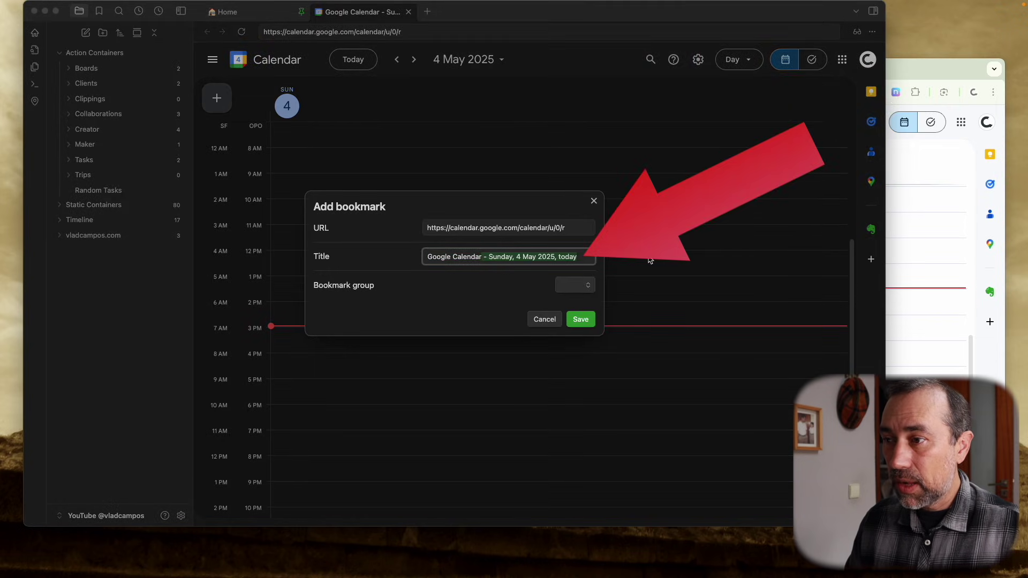
key("BackSpace")
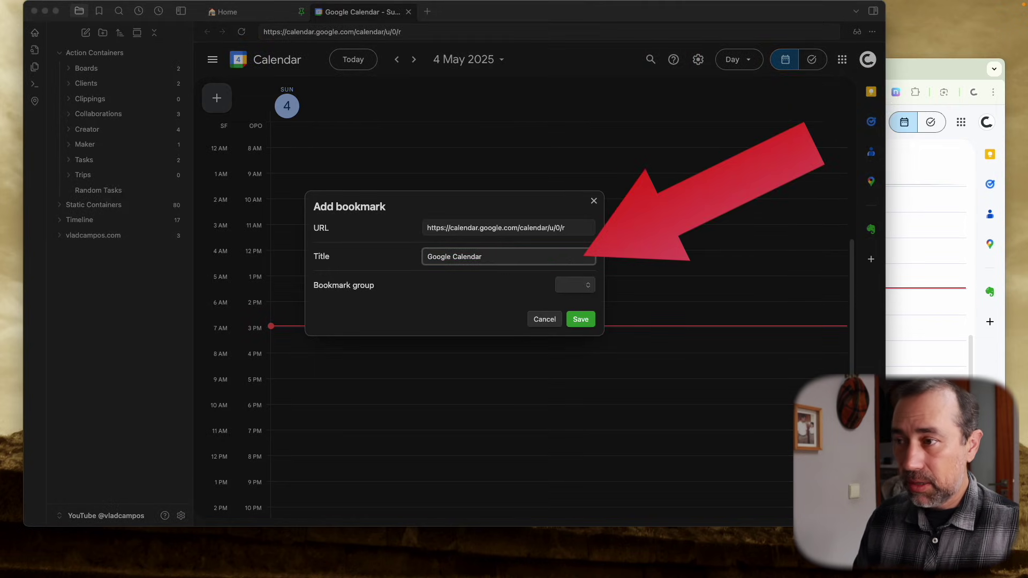
left_click(579, 319)
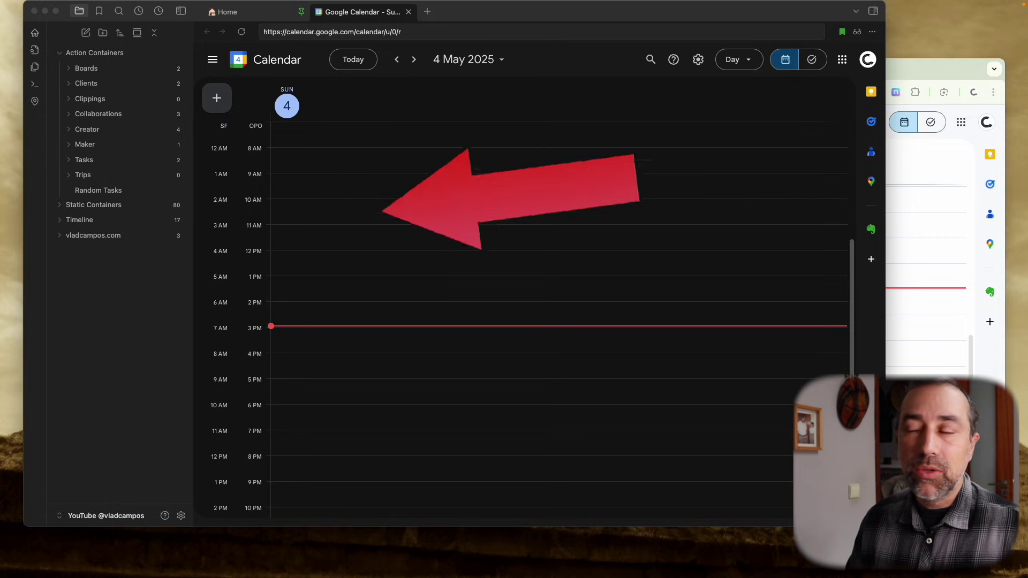
Close the calendar tab and reopen it from the Google Calendar bookmark in the Bookmarks pane.
left_click(99, 11)
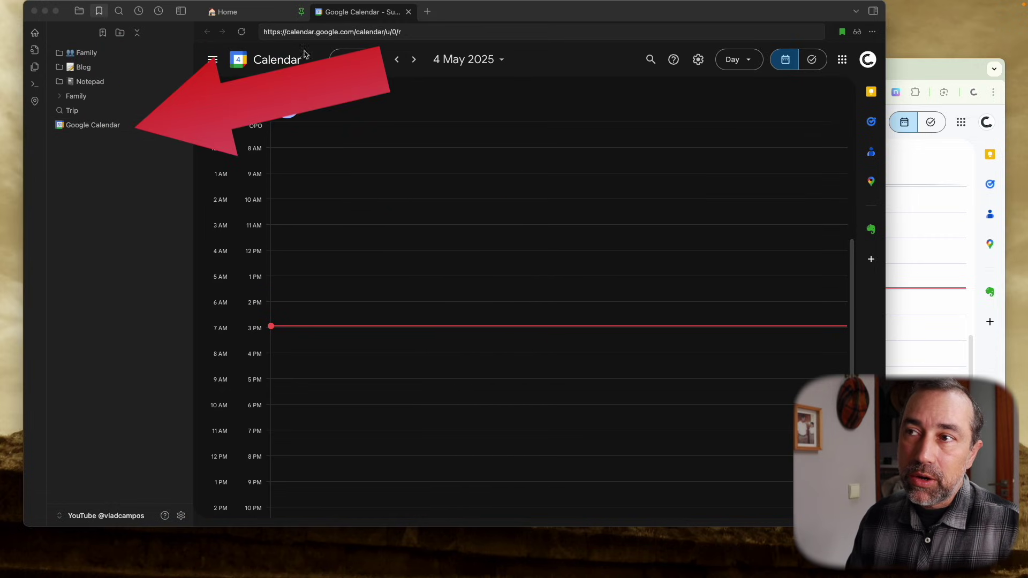
left_click(408, 12)
left_click(93, 125)
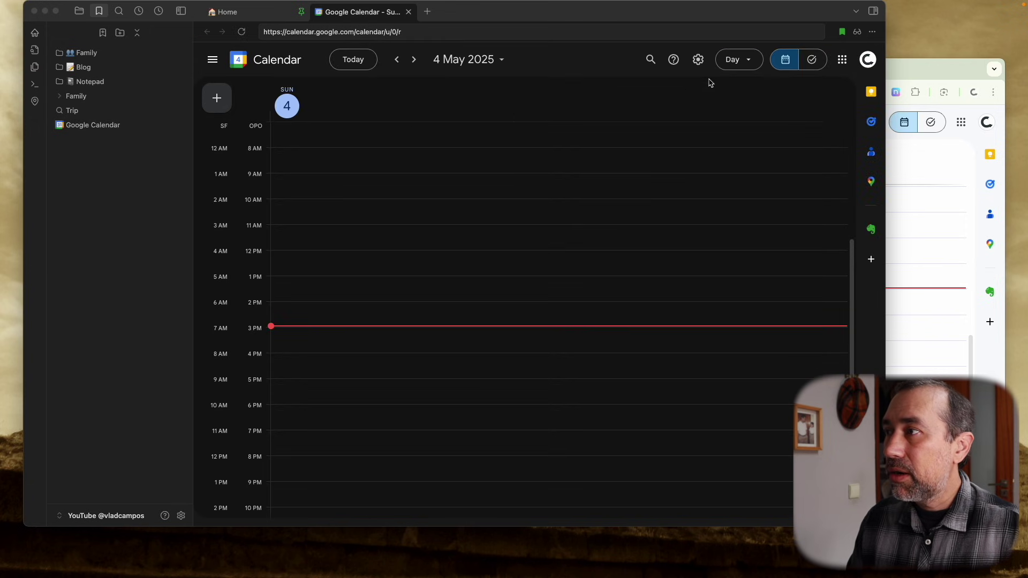
Pin the Google Calendar tab from its tab context menu.
right_click(383, 16)
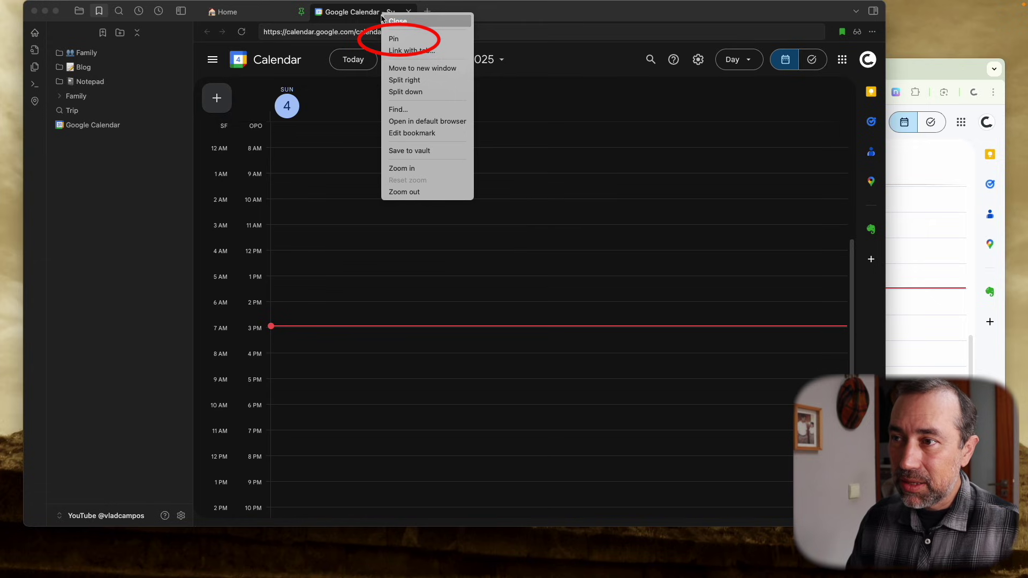
left_click(399, 39)
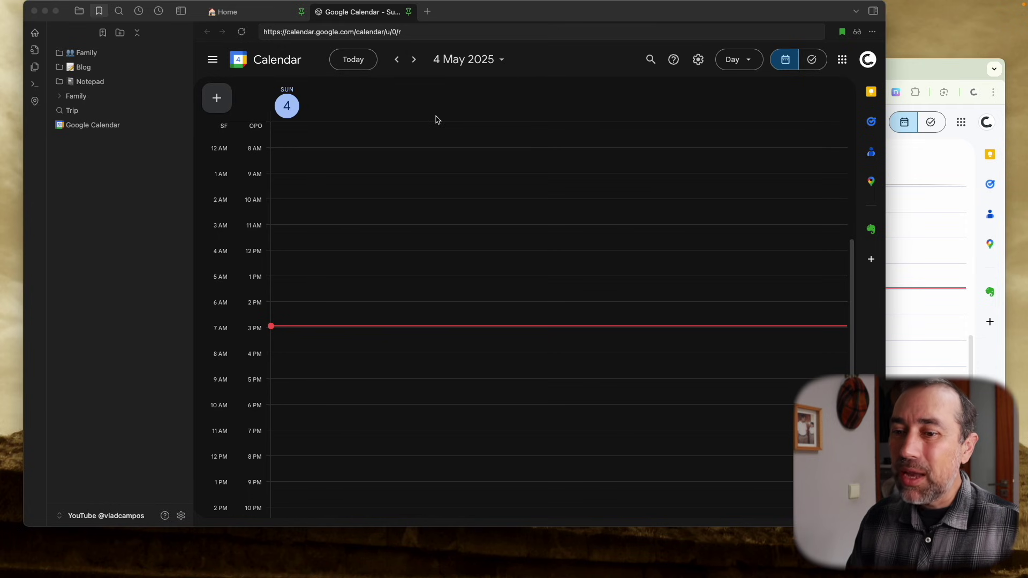
Set the Homepage plugin's startup opening method to Keep open notes.
left_click(182, 516)
scroll(205, 348, "down", 1)
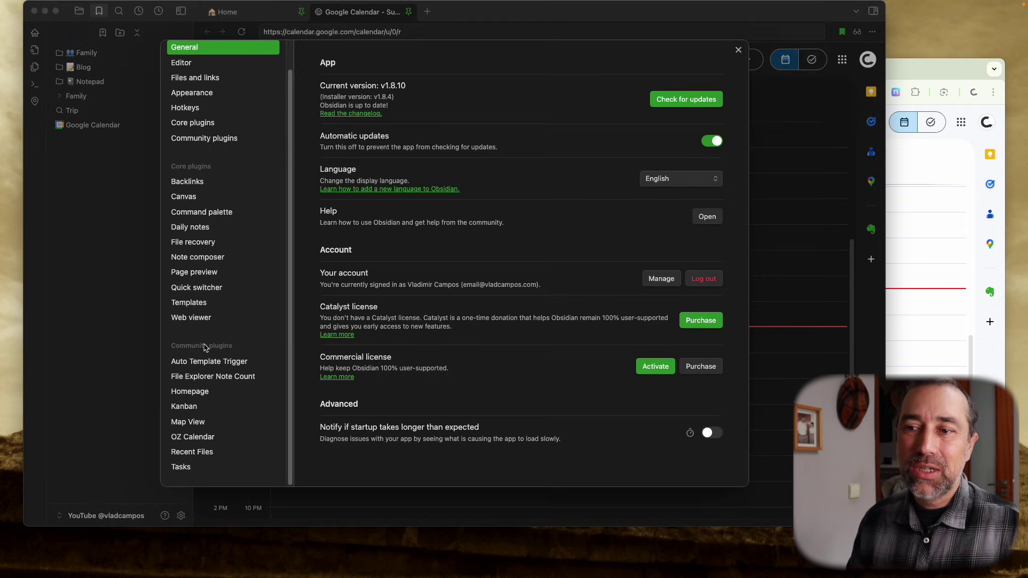
left_click(228, 395)
scroll(462, 337, "down", 5)
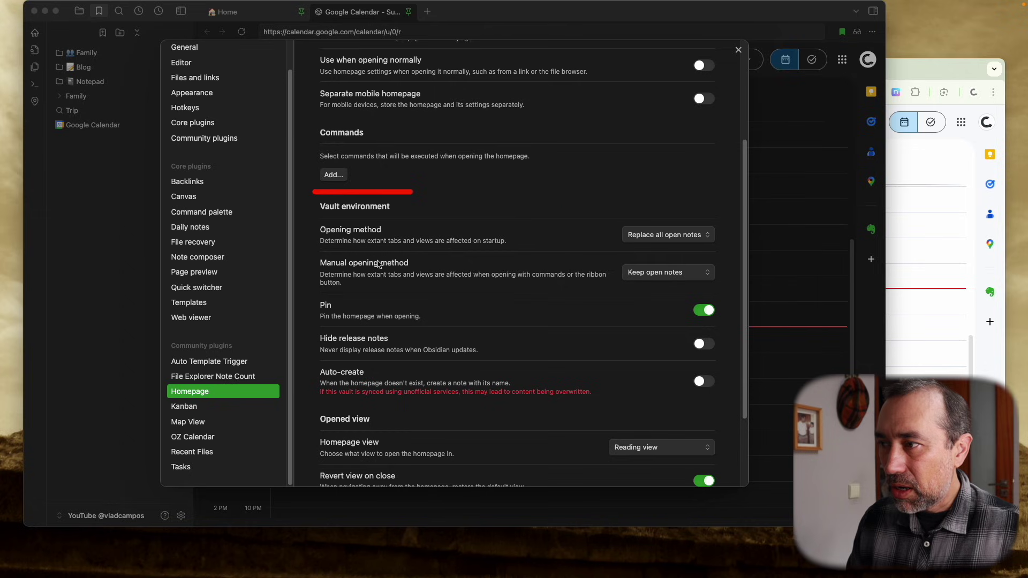
left_click(630, 238)
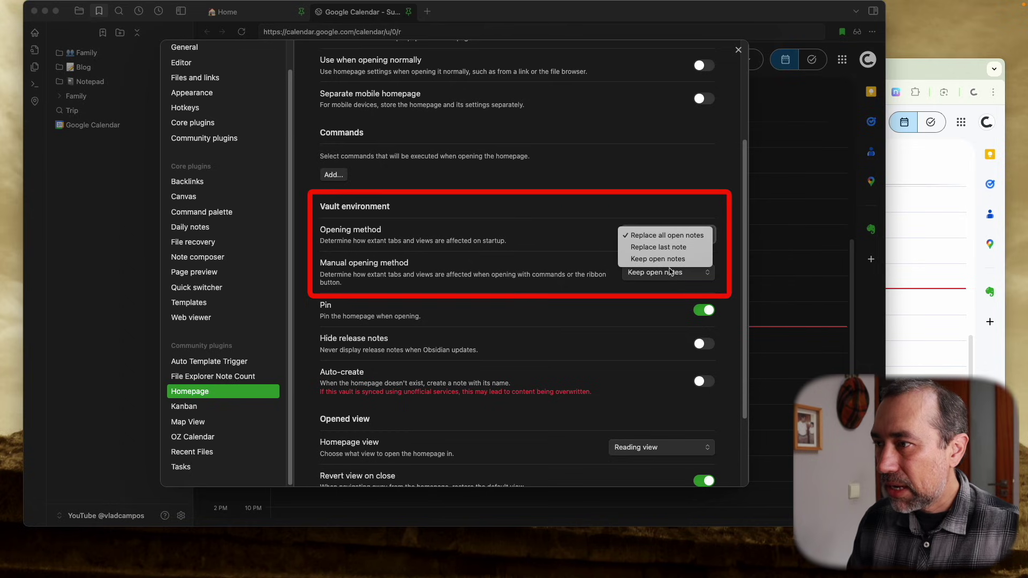
left_click(634, 259)
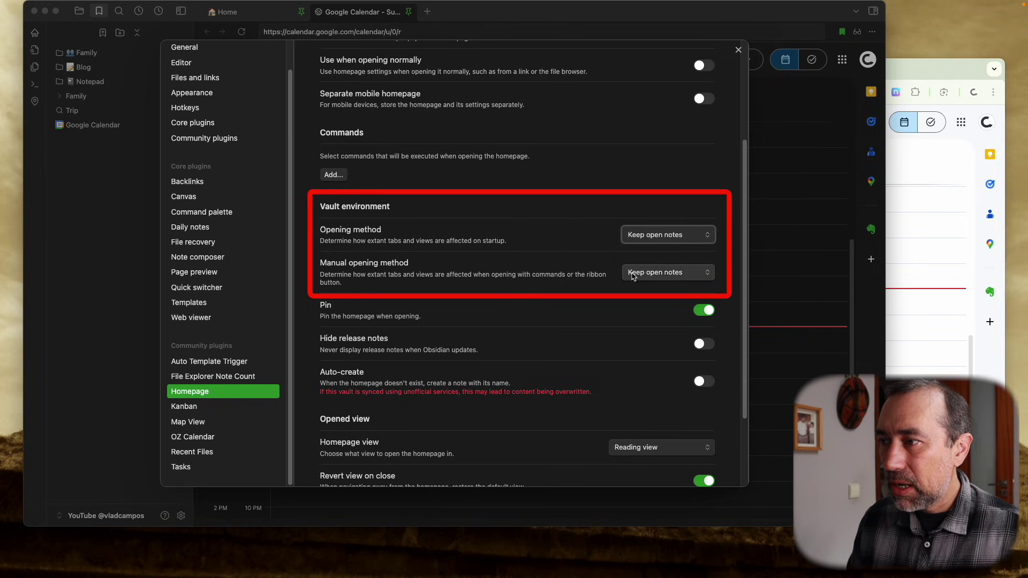
Review the startup and manual opening method choices, leaving both unchanged.
scroll(596, 208, "down", 1)
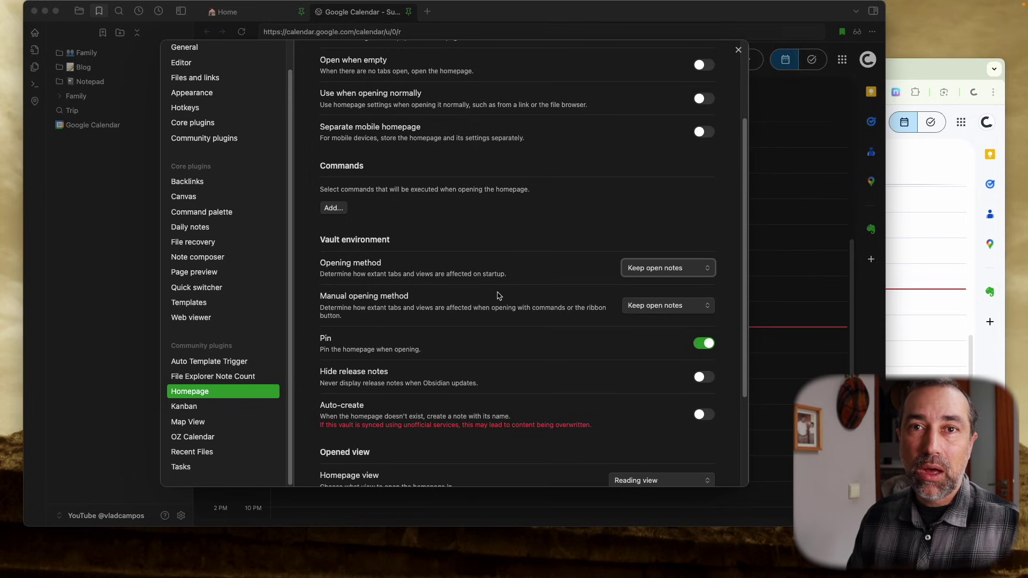
left_click(650, 275)
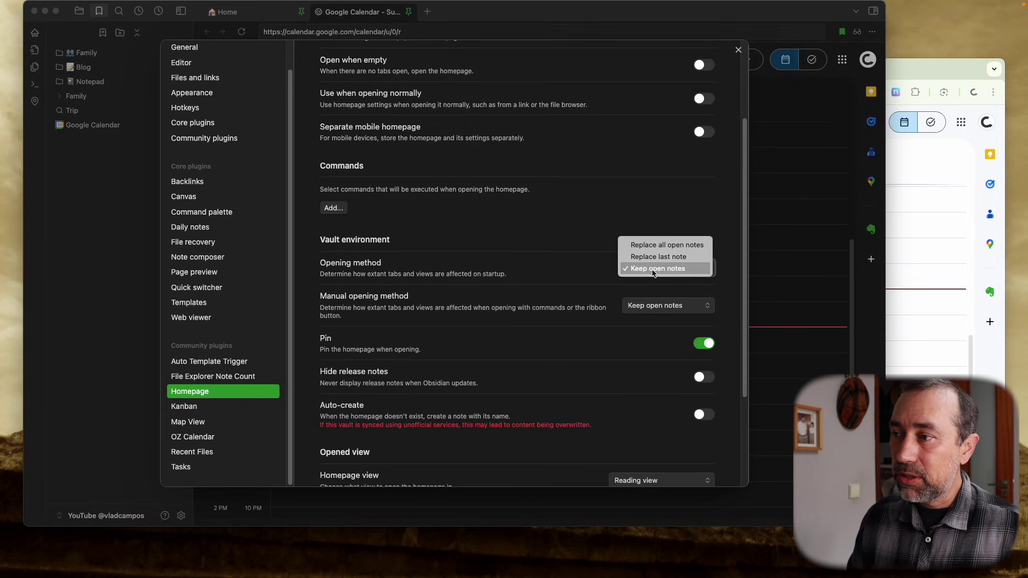
left_click(600, 236)
left_click(639, 306)
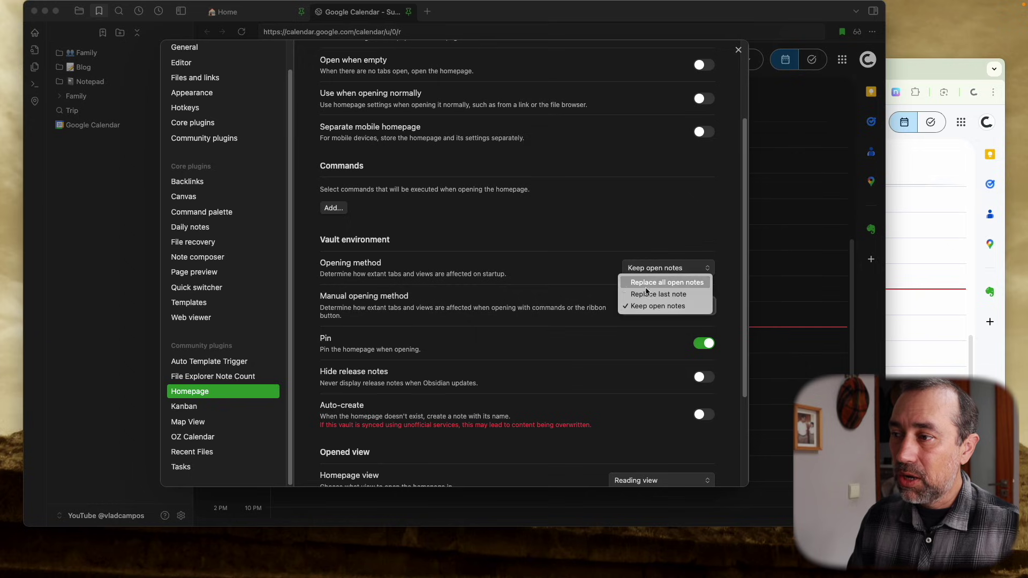
left_click(545, 210)
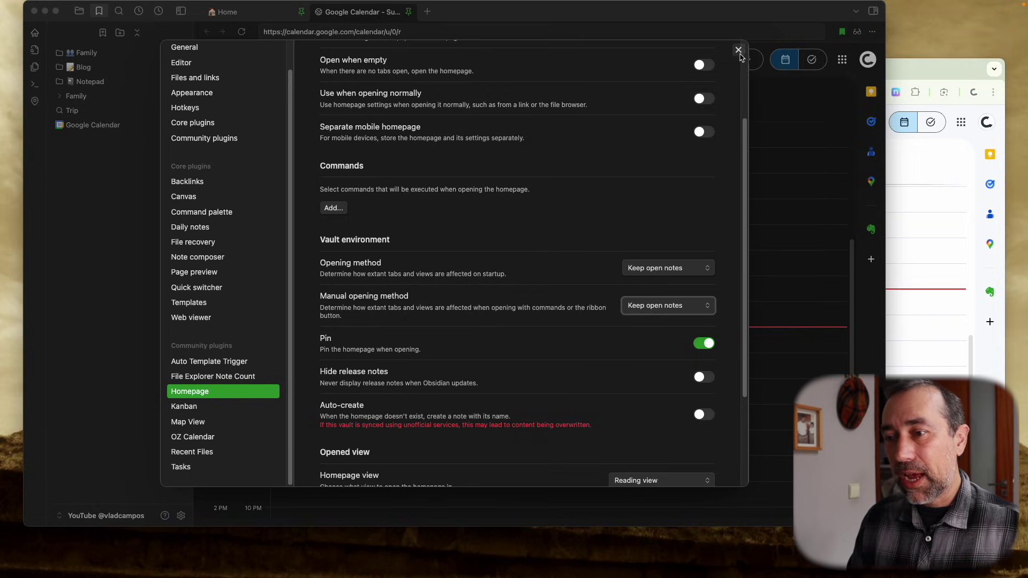
Close Settings and restart Obsidian to check Home and the pinned calendar tab reopen.
left_click(739, 51)
left_click_drag(483, 17, 474, 28)
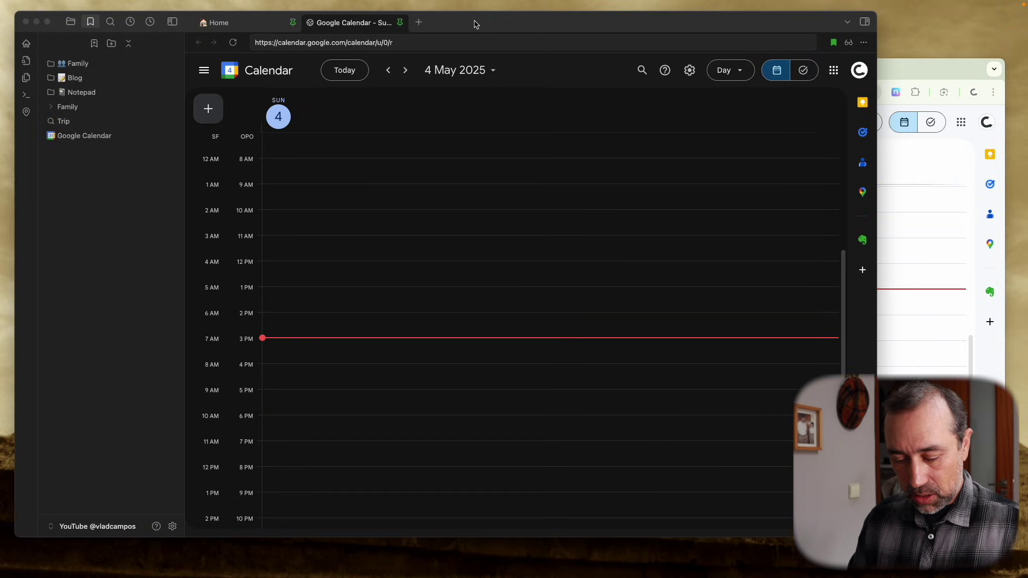
key("super+h")
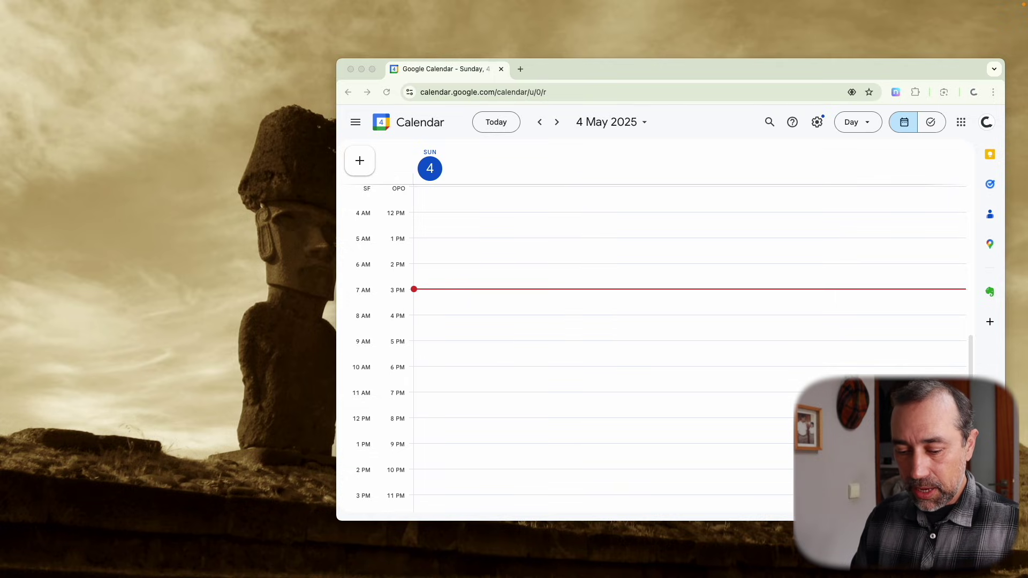
key("super+Tab")
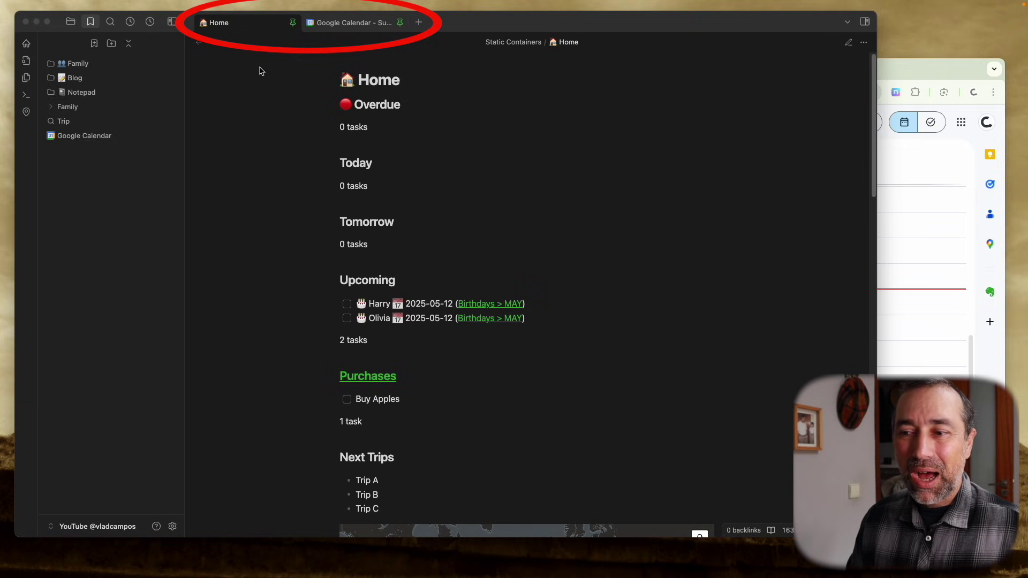
Show the pinned Google Calendar tab with Obsidian brought in front of Chrome.
left_click(343, 20)
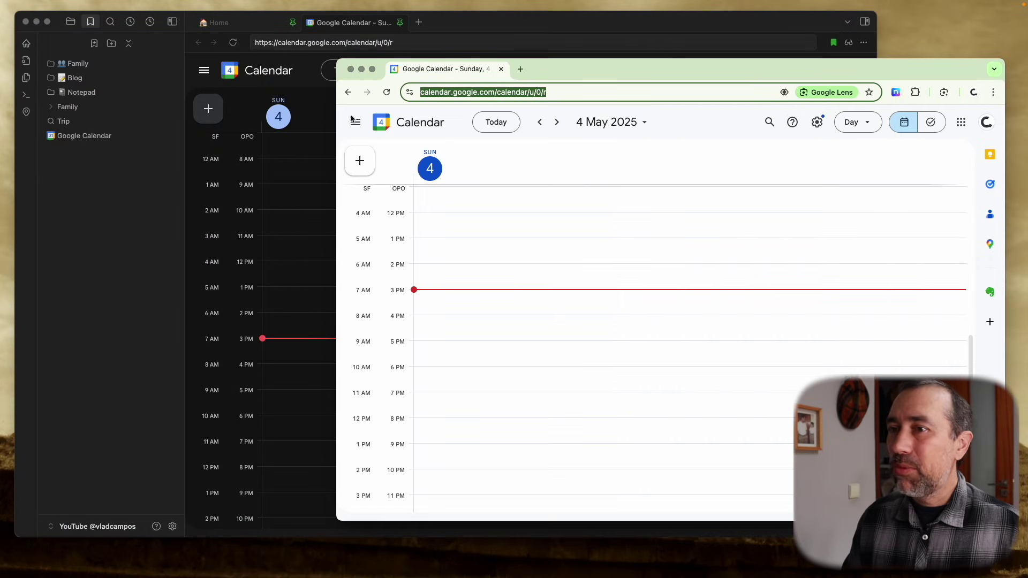
left_click(637, 27)
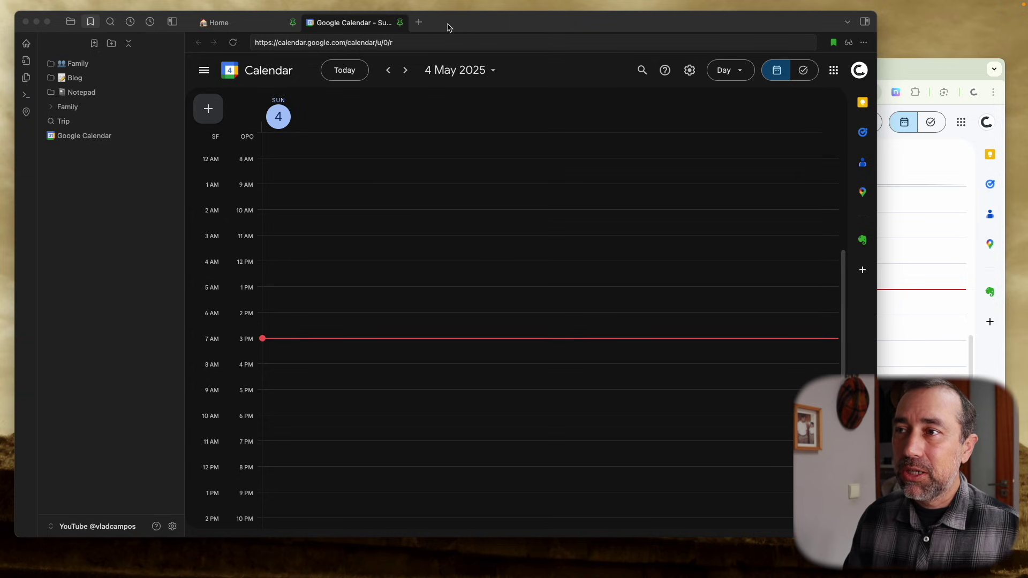
Add an empty new tab beside the Google Calendar tab, then return to the calendar.
left_click(420, 23)
left_click(341, 26)
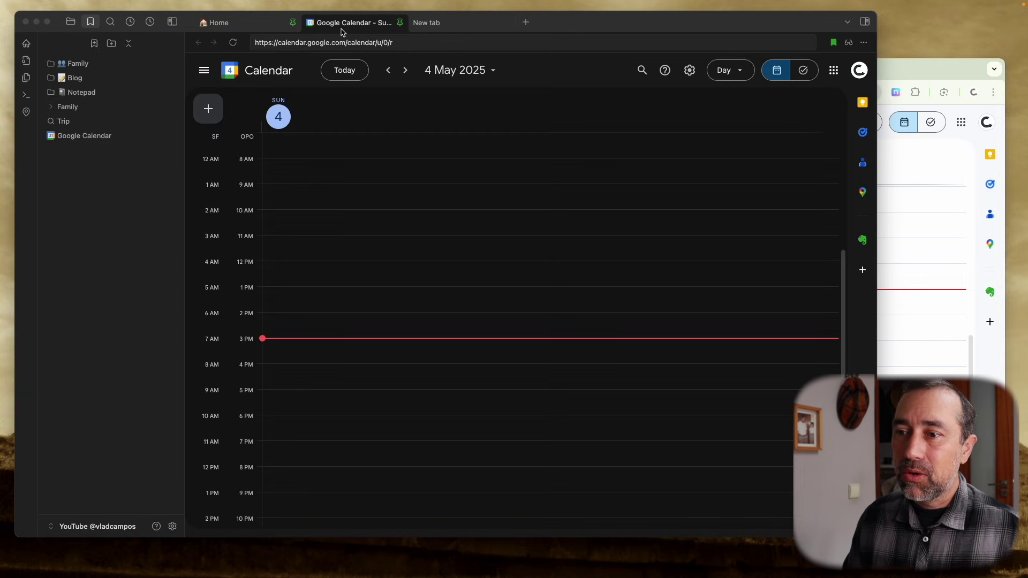
left_click(455, 26)
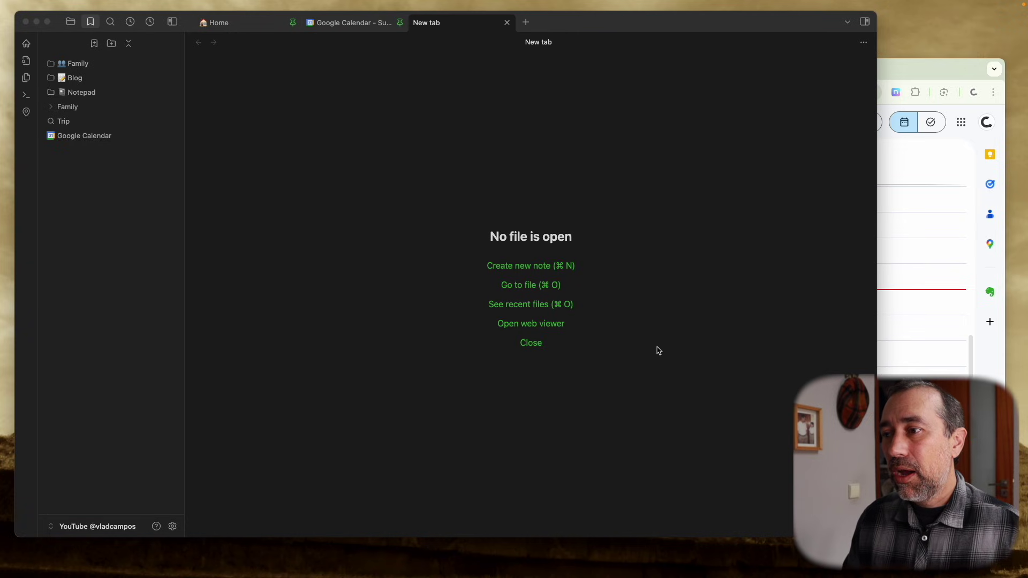
left_click(328, 26)
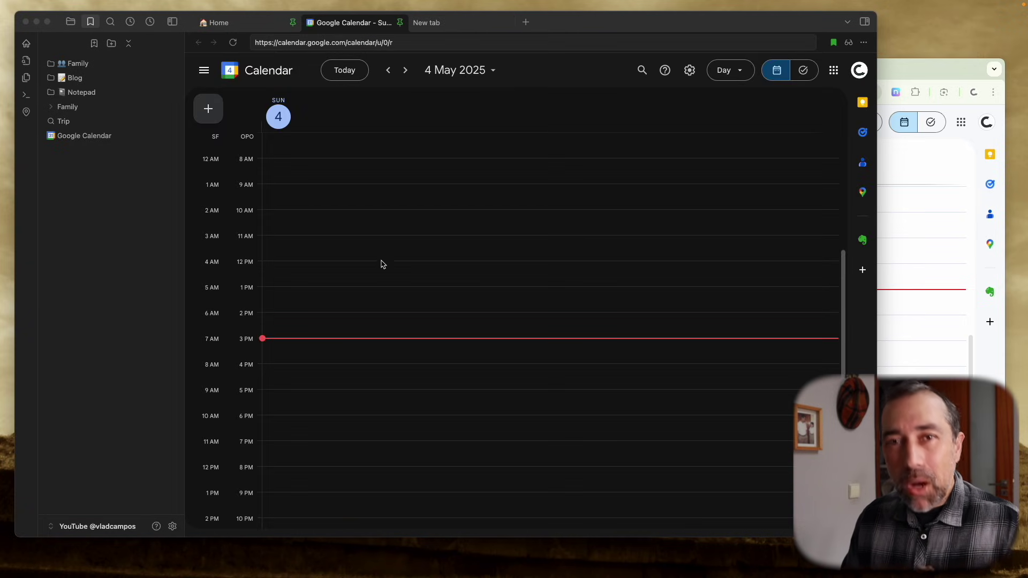